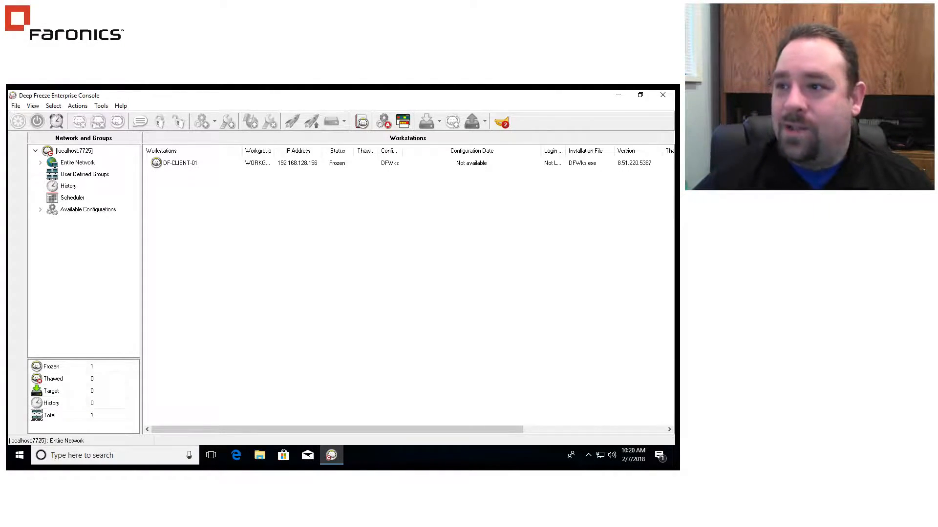
Step: Launch Configuration Administrator from the console tools and load the DFWks.exe install program
click(102, 106)
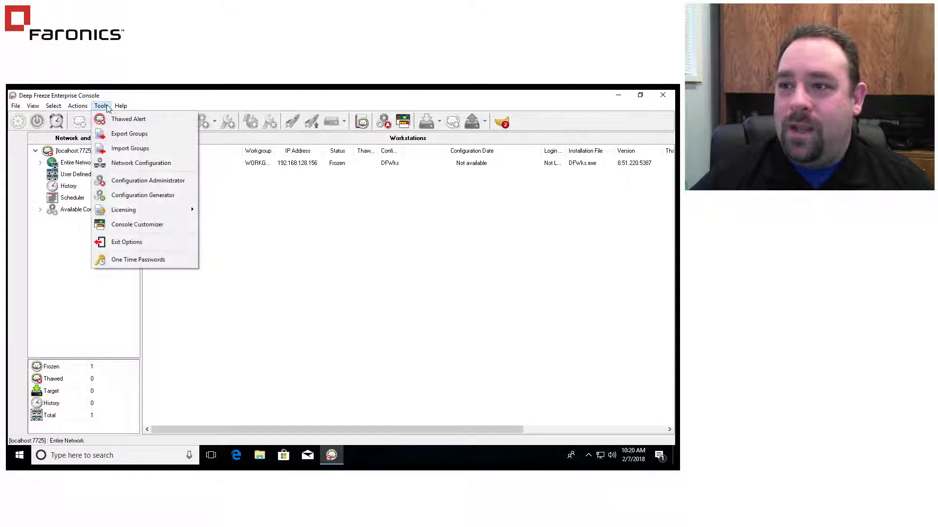
click(147, 180)
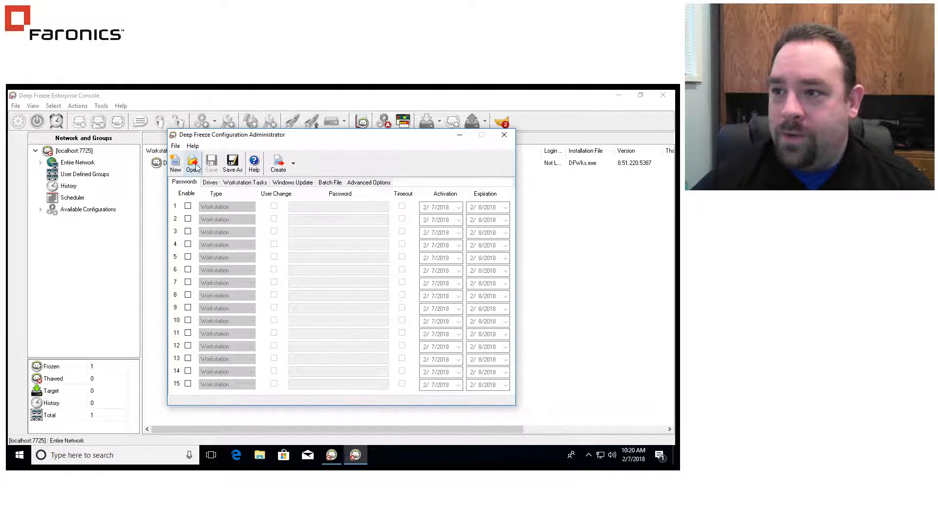
click(193, 163)
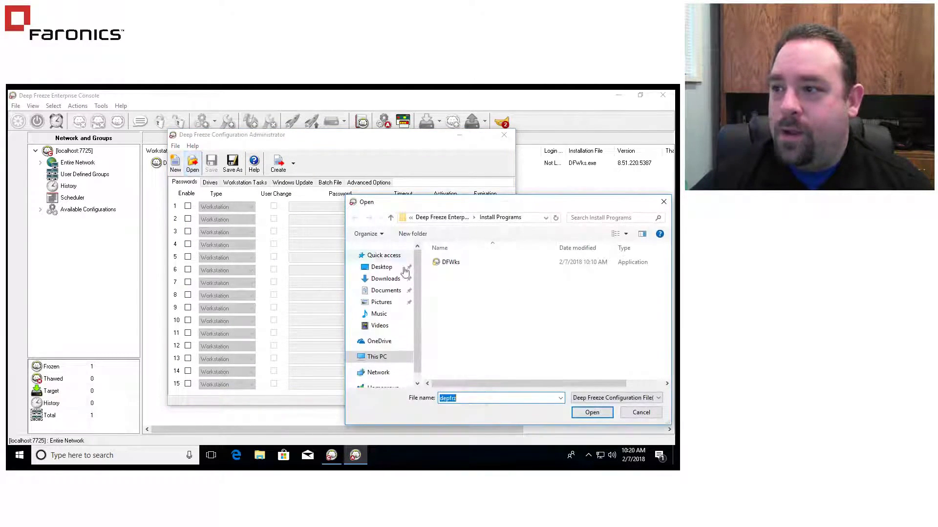
double_click(449, 261)
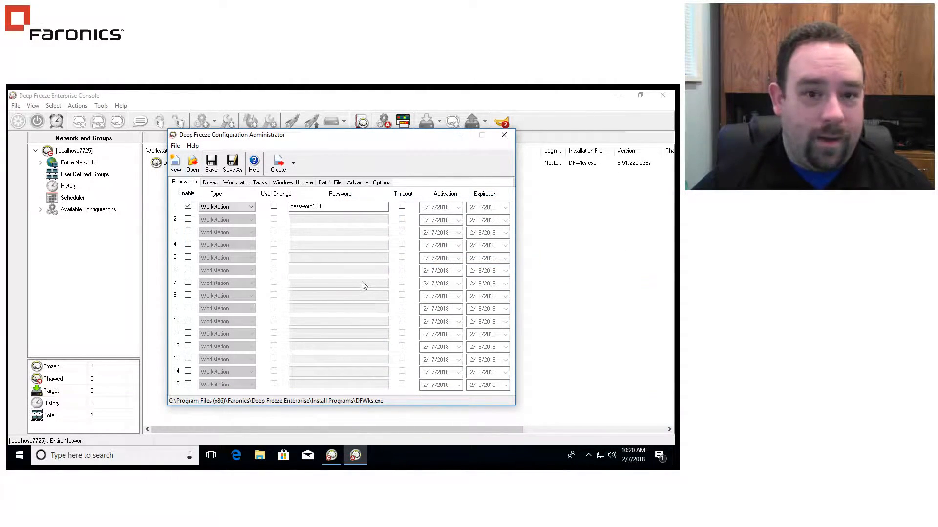
Step: Show the scheduled workstation tasks and keep Windows Update as the task type
click(242, 182)
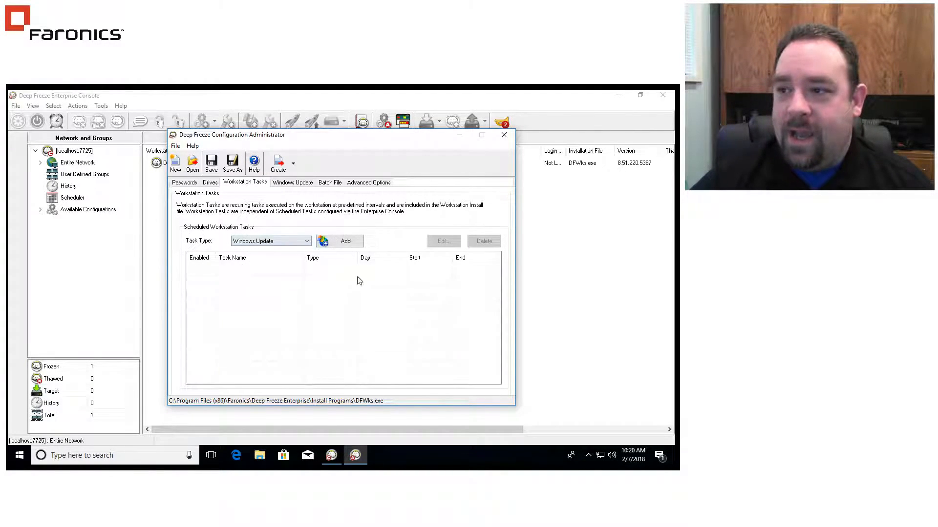
click(307, 241)
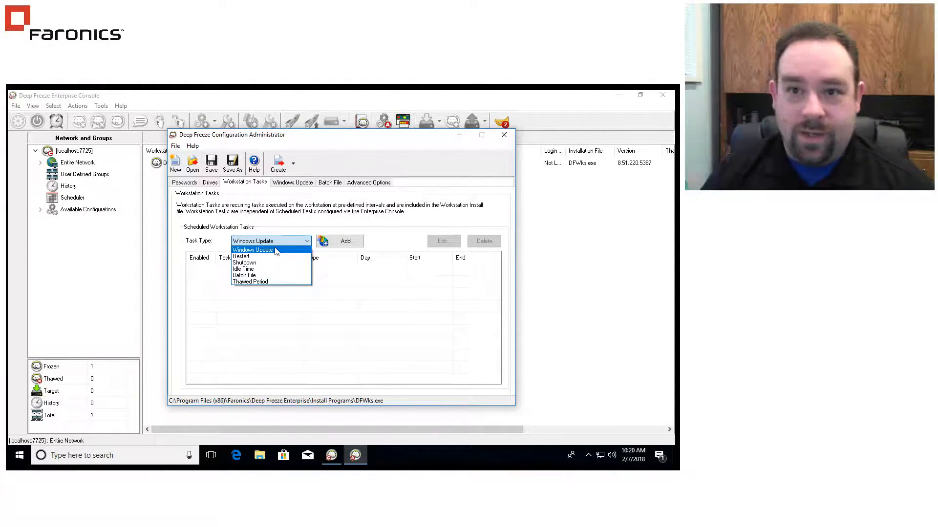
click(277, 250)
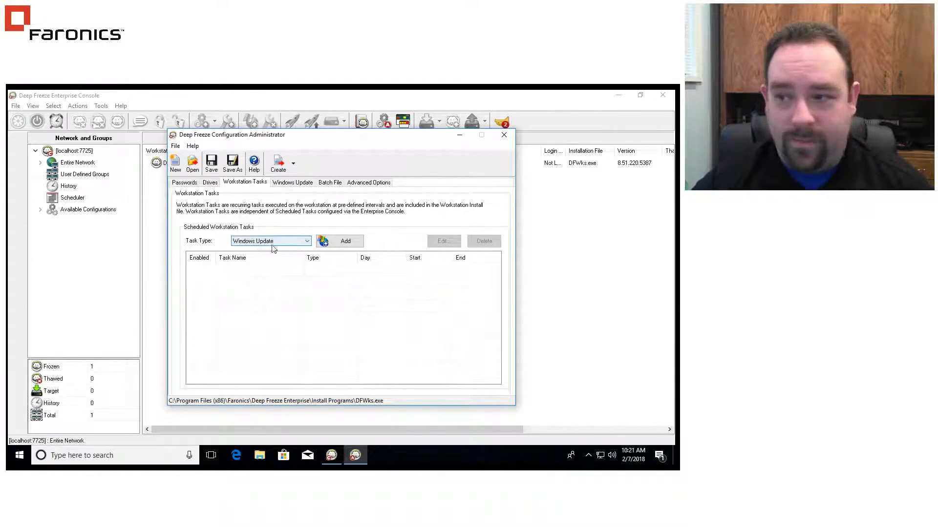
Step: Add a new Windows Update task scheduled to run on Friday
click(340, 242)
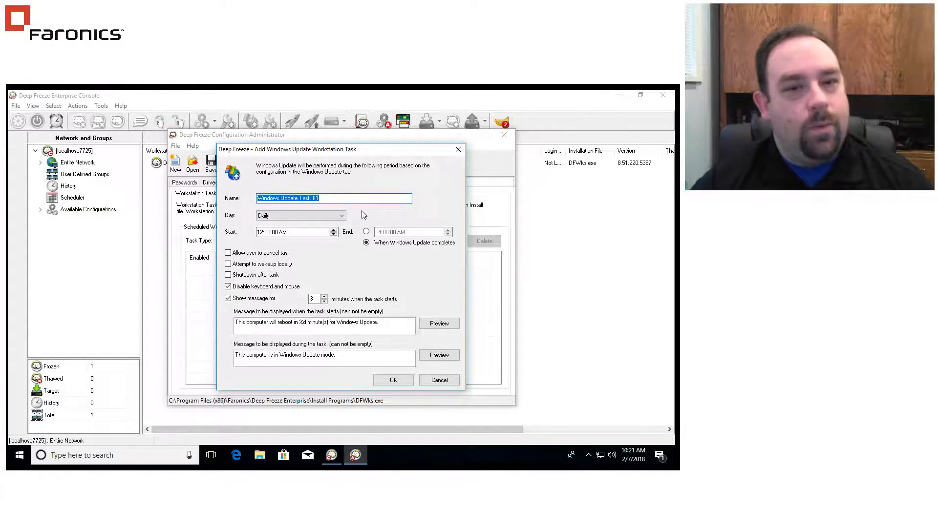
click(264, 215)
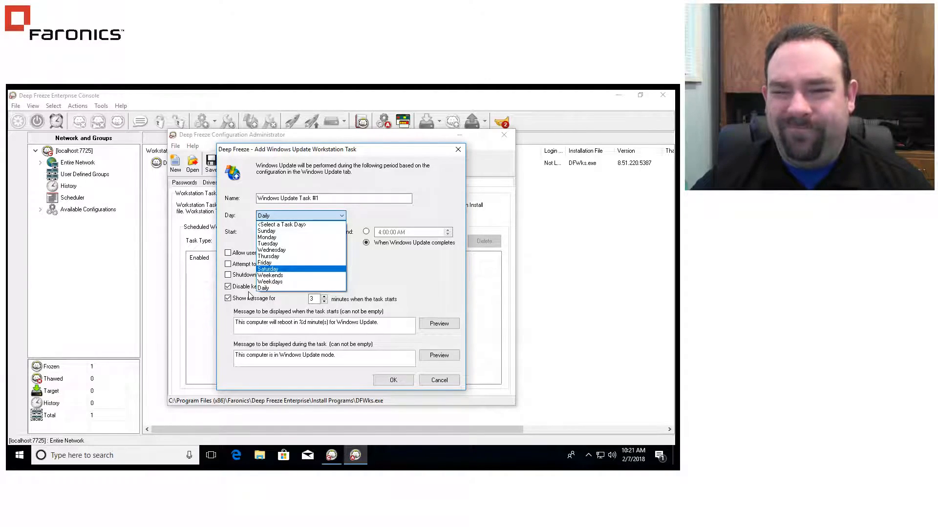
click(264, 263)
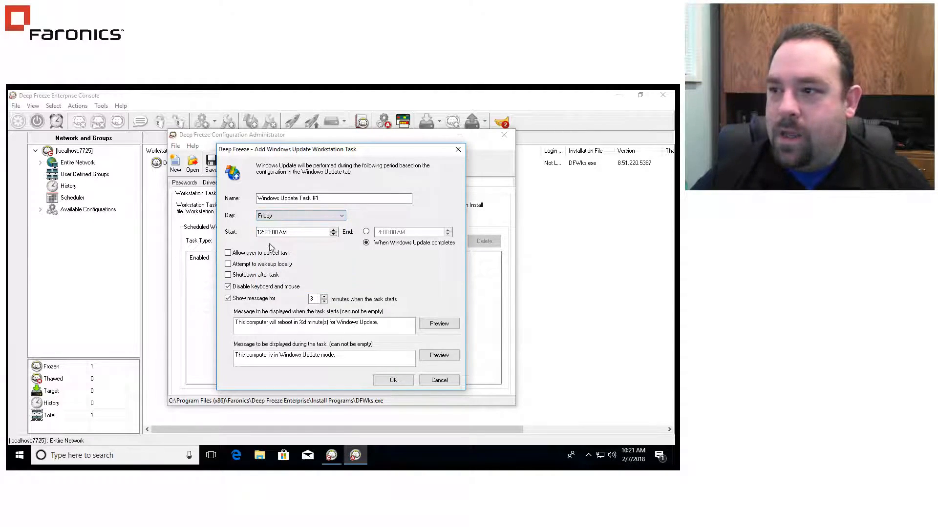
Step: Move the task's start time to a PM hour, ending when Windows Update completes
click(282, 232)
click(262, 232)
text(6)
text(7)
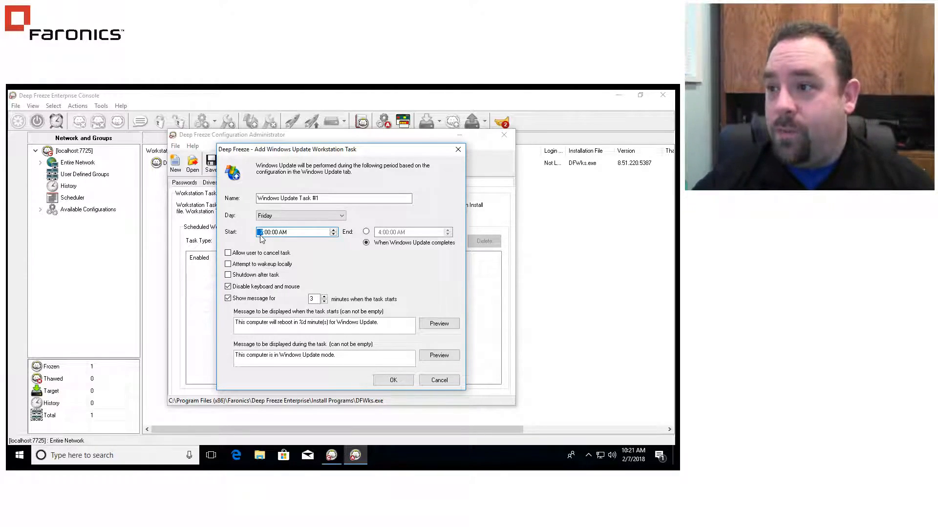
click(282, 233)
text(p)
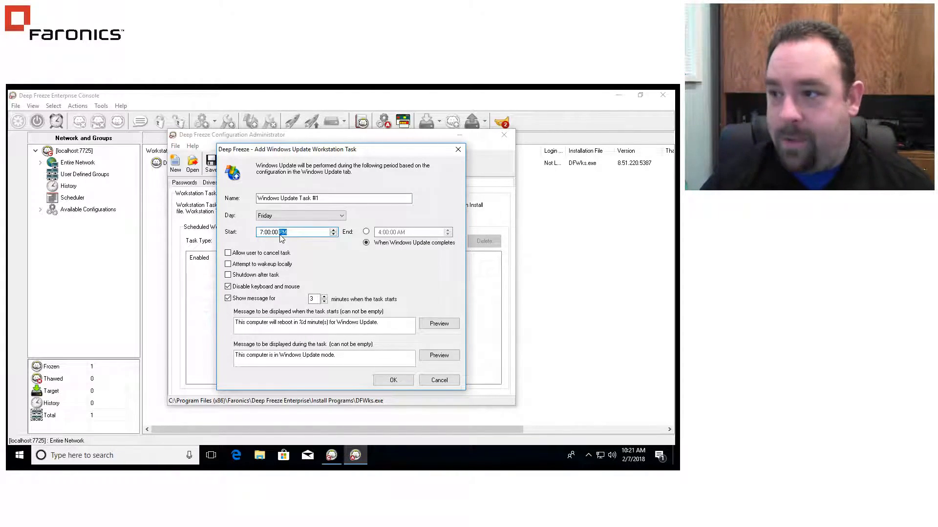
click(262, 232)
text(6)
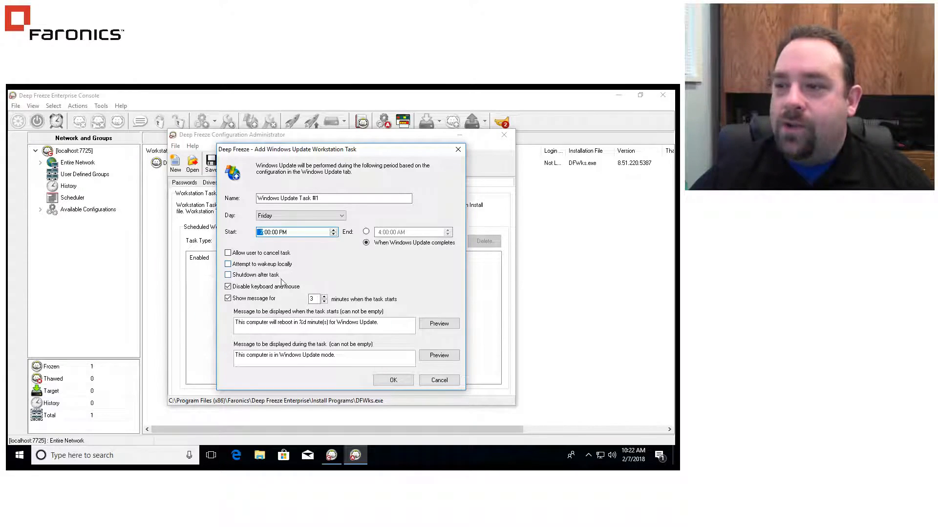
Step: Enable shutdown after the task, confirm adding it, and go to the Windows Update settings
click(228, 277)
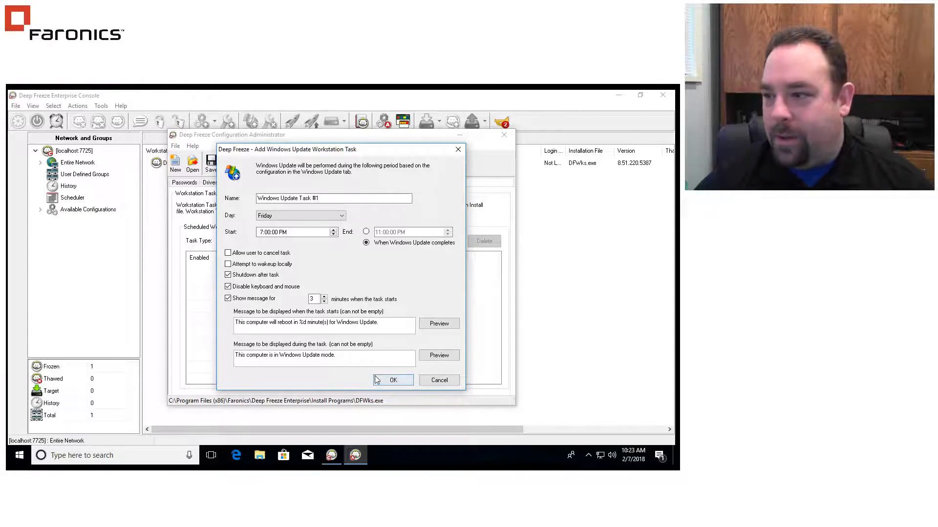
click(393, 379)
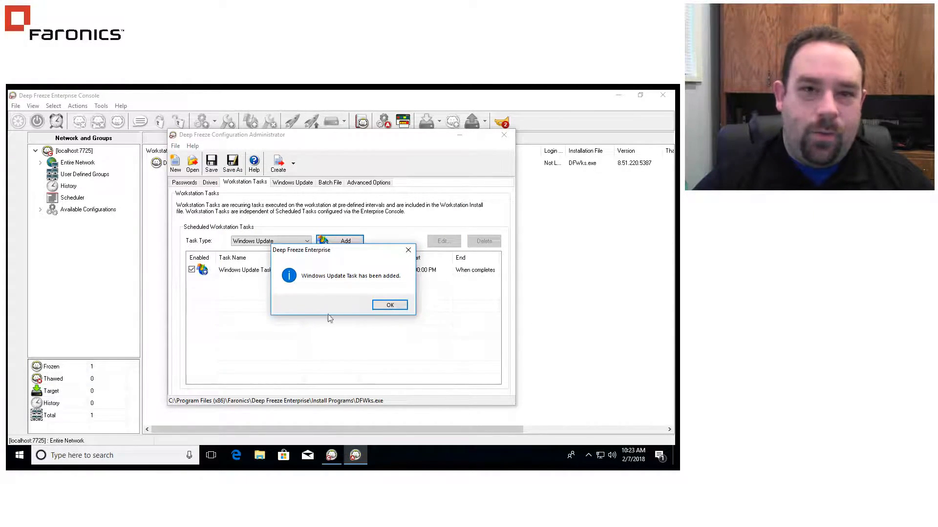
click(390, 305)
click(292, 183)
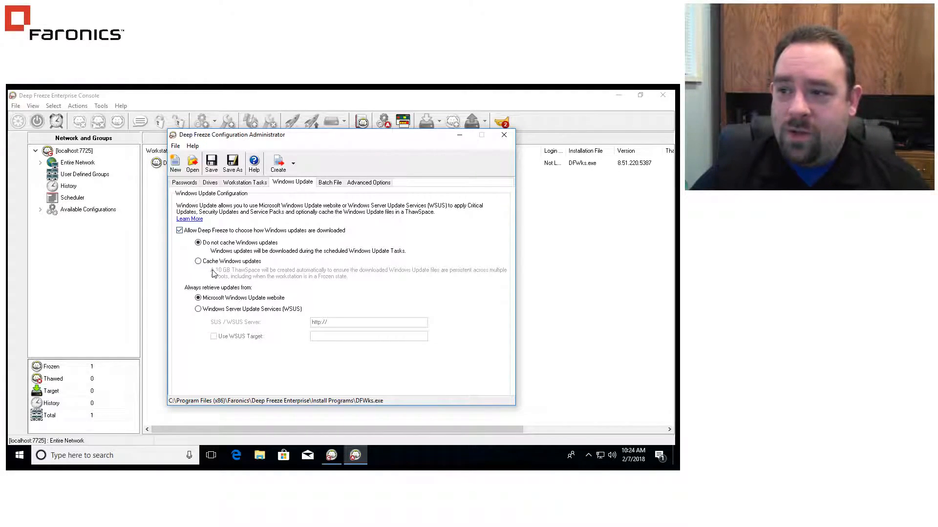
Step: Cache Windows updates in a 10 GB ThawSpace instead of leaving them uncached
click(197, 262)
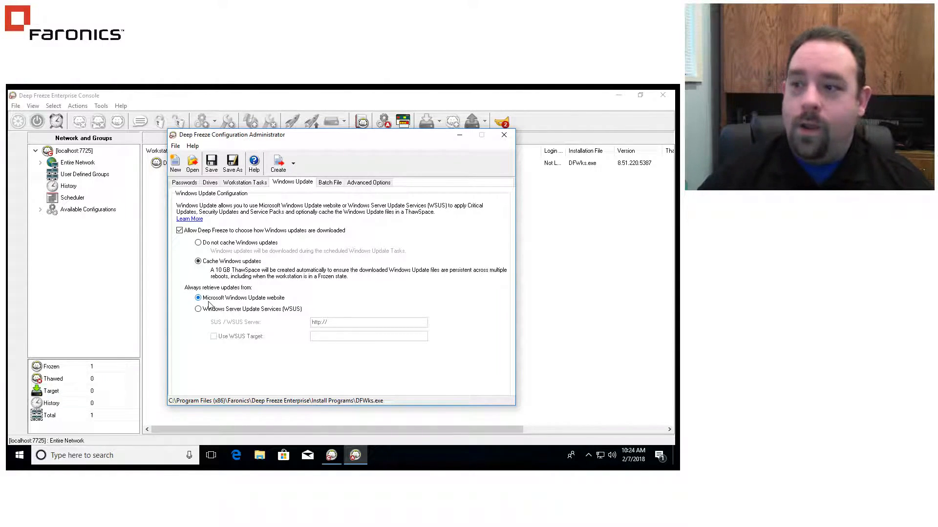
click(197, 310)
click(343, 322)
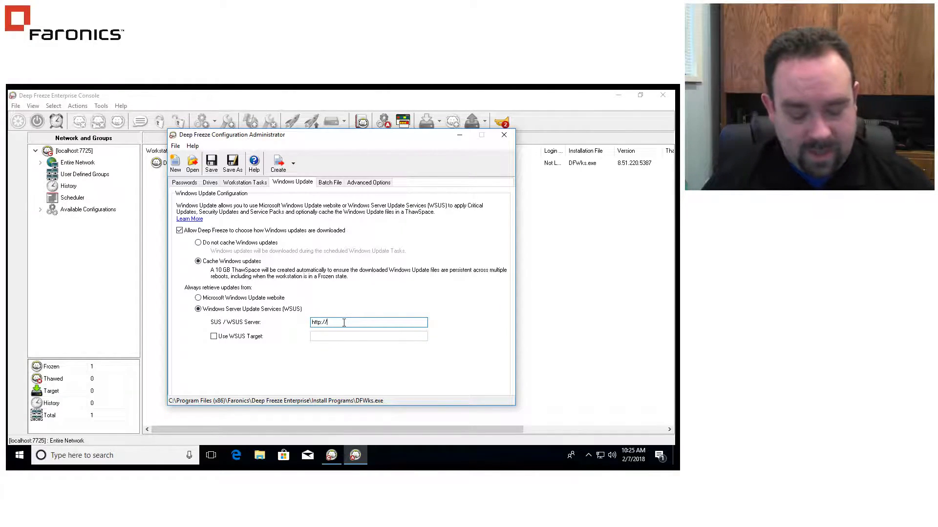
text(vmwsus:85)
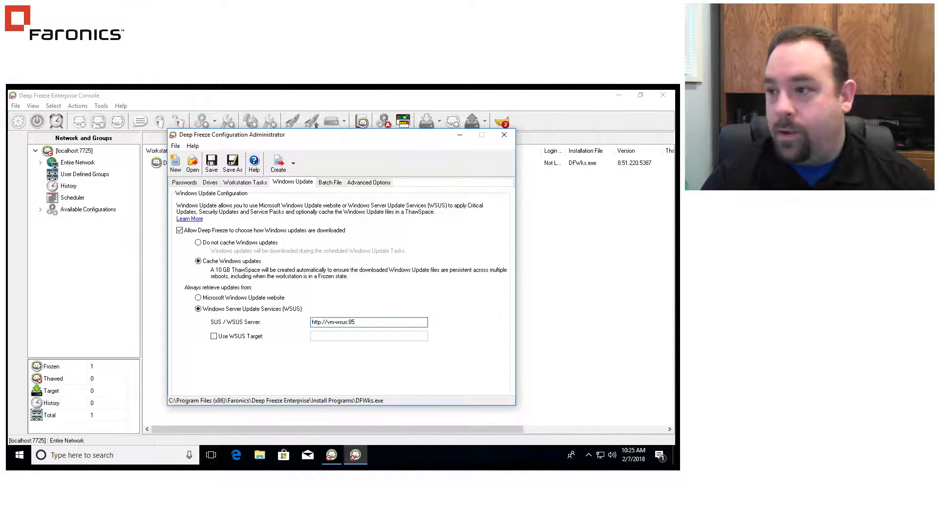
text(30)
key(Tab)
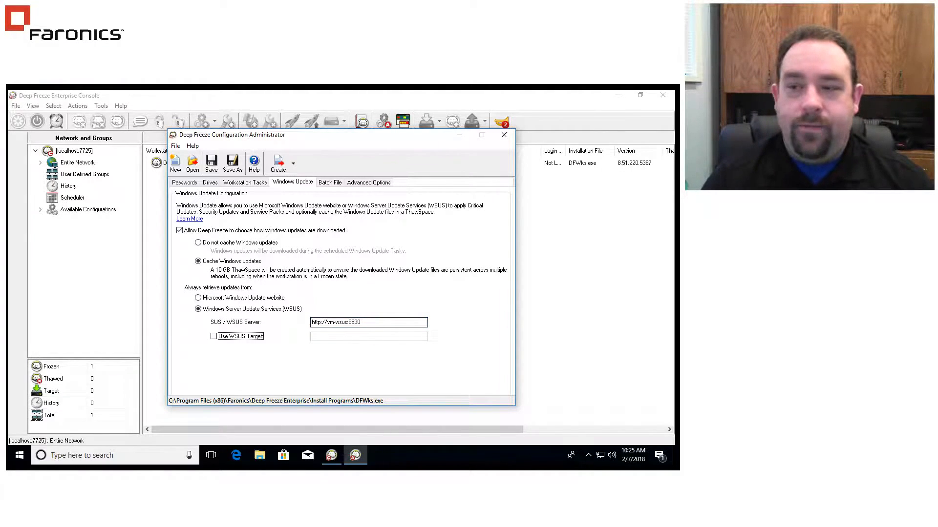
key(space)
click(344, 337)
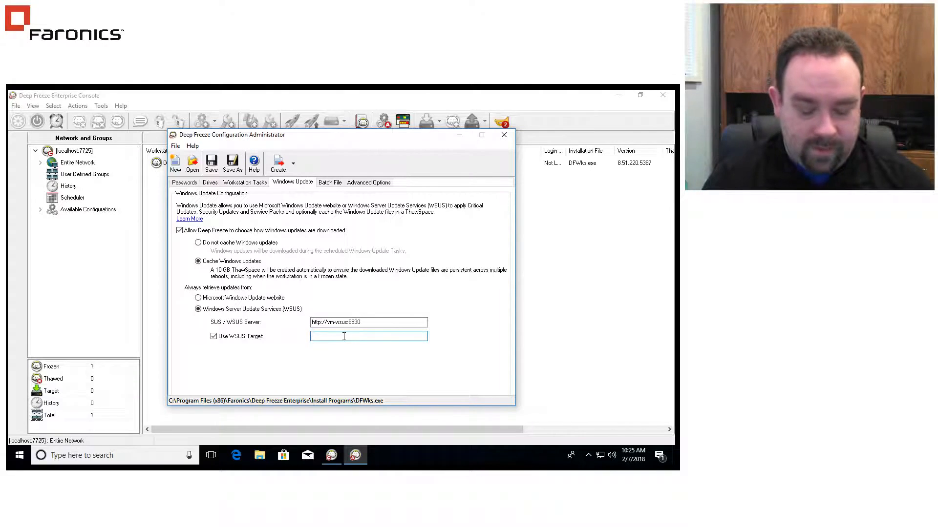
text(studentPC)
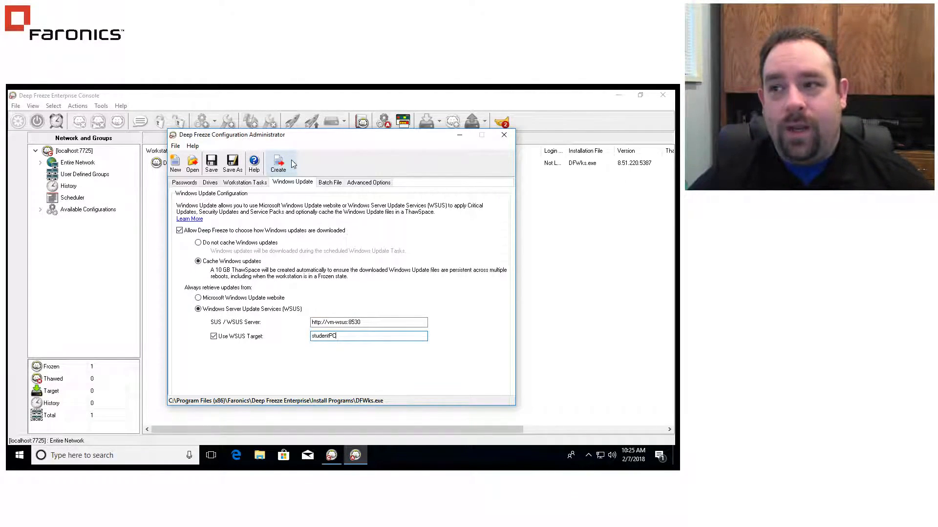
Step: Create the workstation install program DFWks_Windows_Updates.exe in the Install Programs folder
click(293, 165)
click(331, 185)
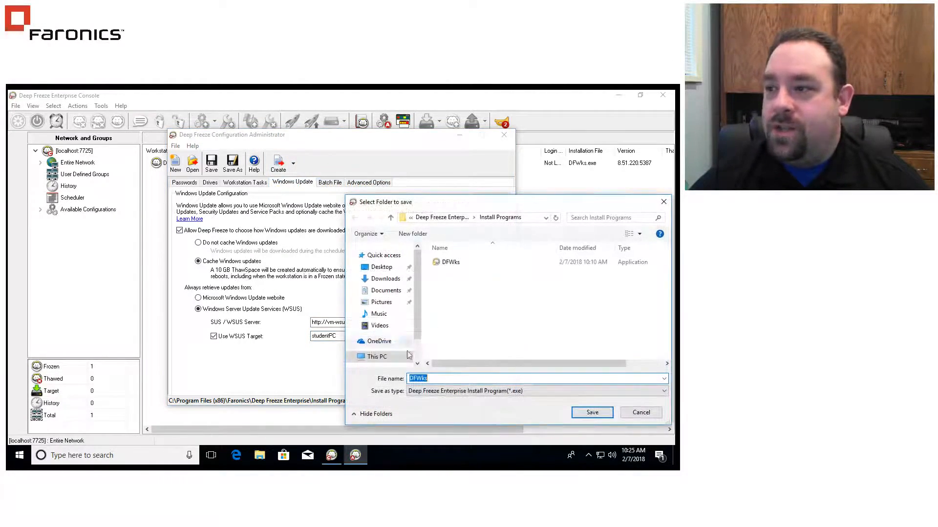
click(455, 379)
text(_WWindows Up)
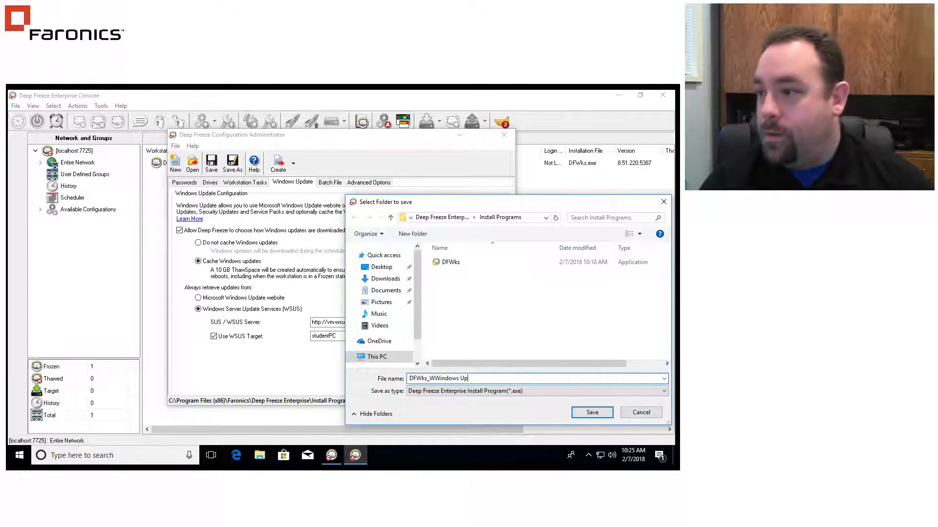
key(BackSpace)
key(BackSpace)
key(BackSpace)
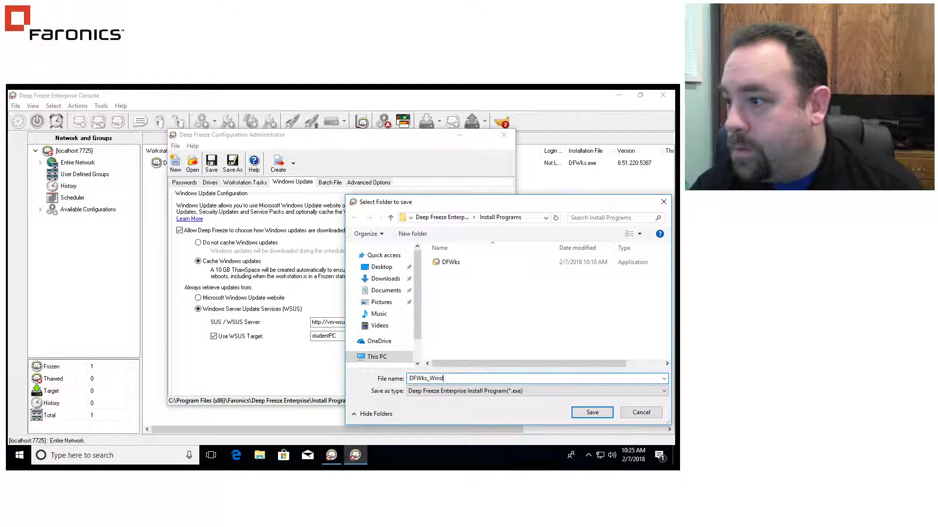
text(indows_Updates)
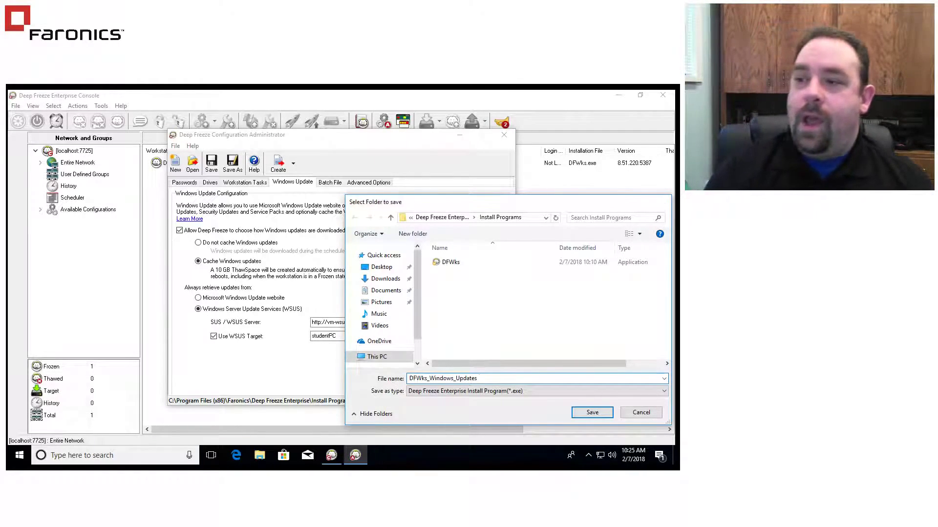
key(Return)
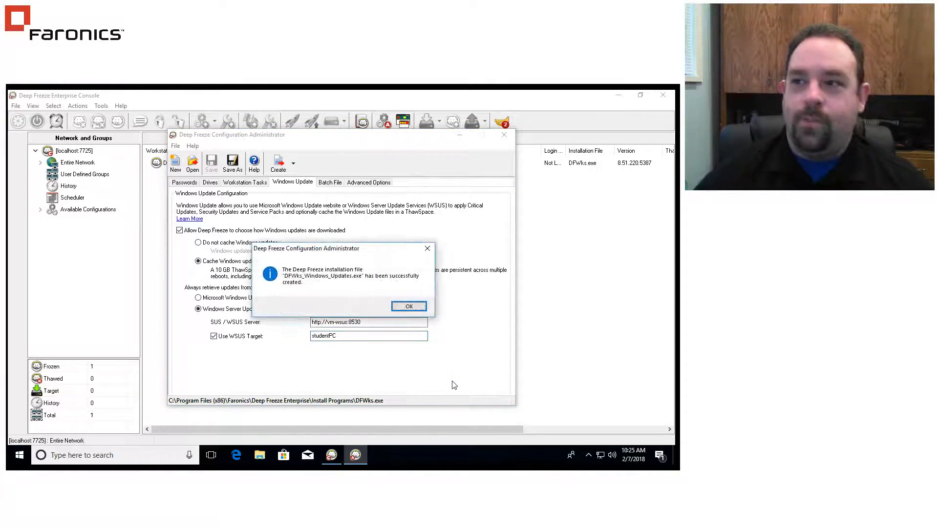
Step: Dismiss the success message and save the settings as DepFrz_Windows Update.rdx
click(409, 306)
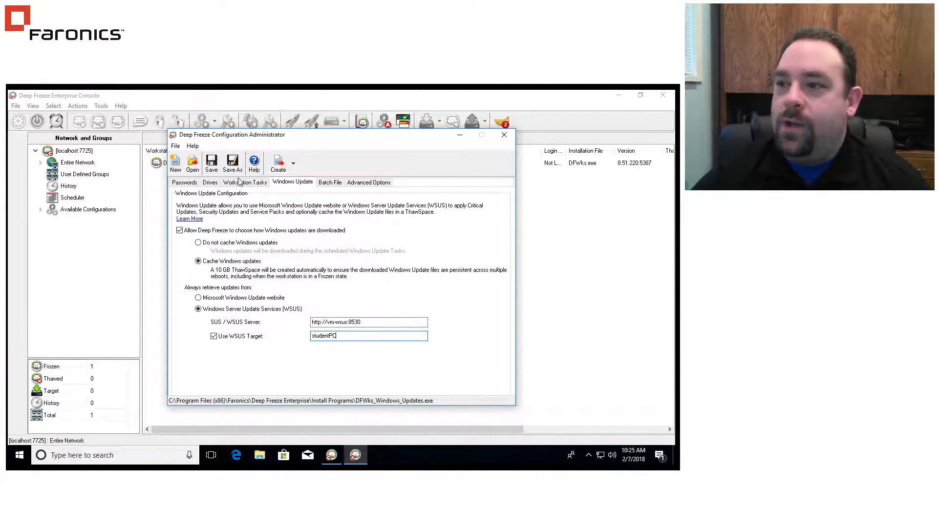
click(176, 146)
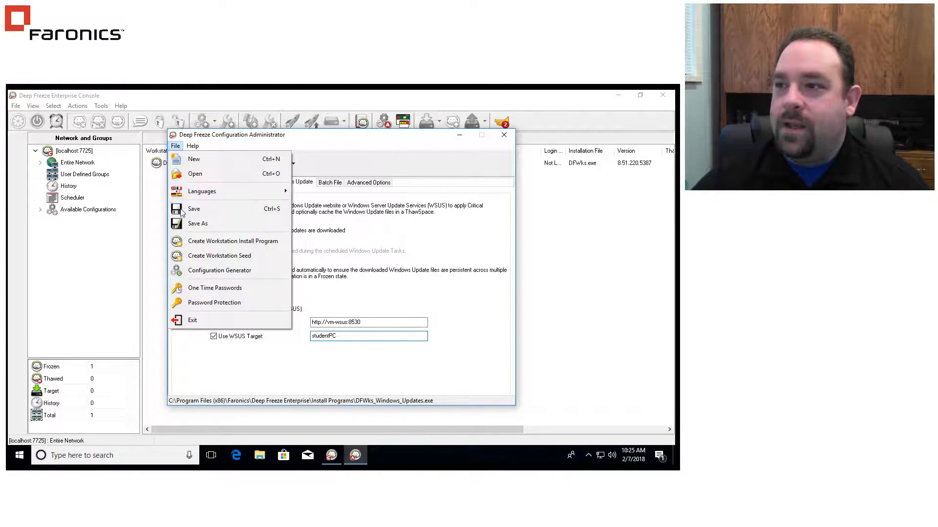
click(192, 225)
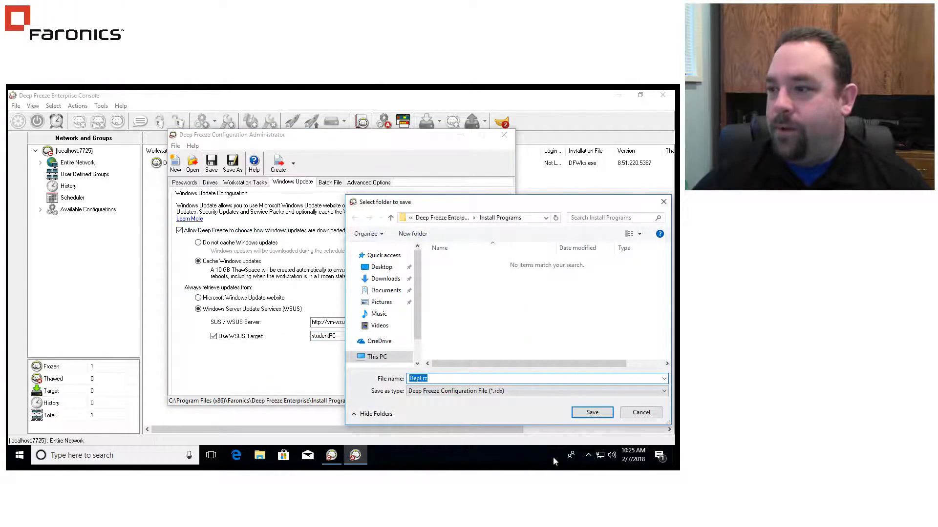
text(DepFrz)
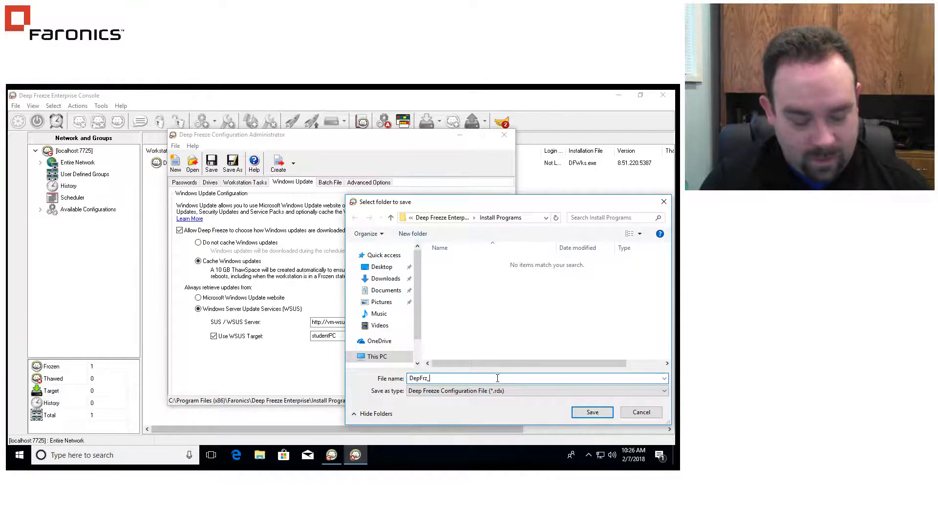
text(Windows U)
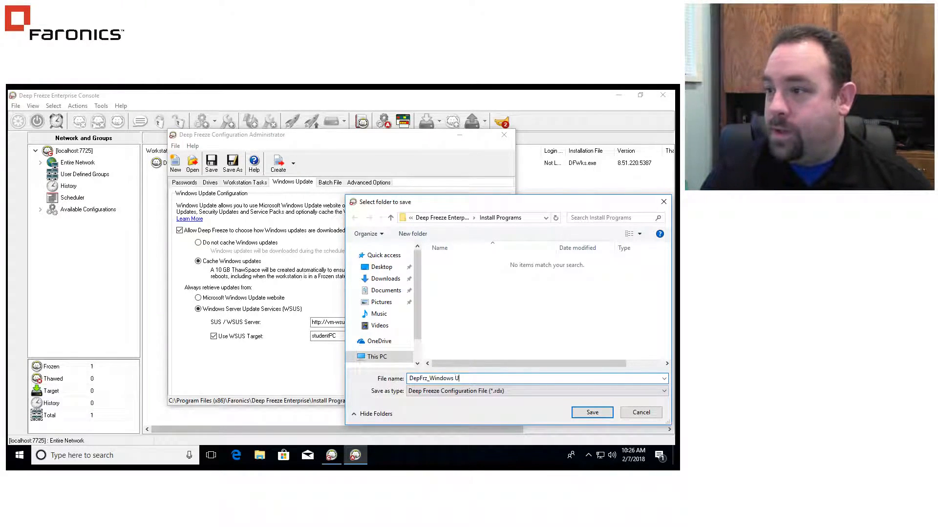
text(pdate)
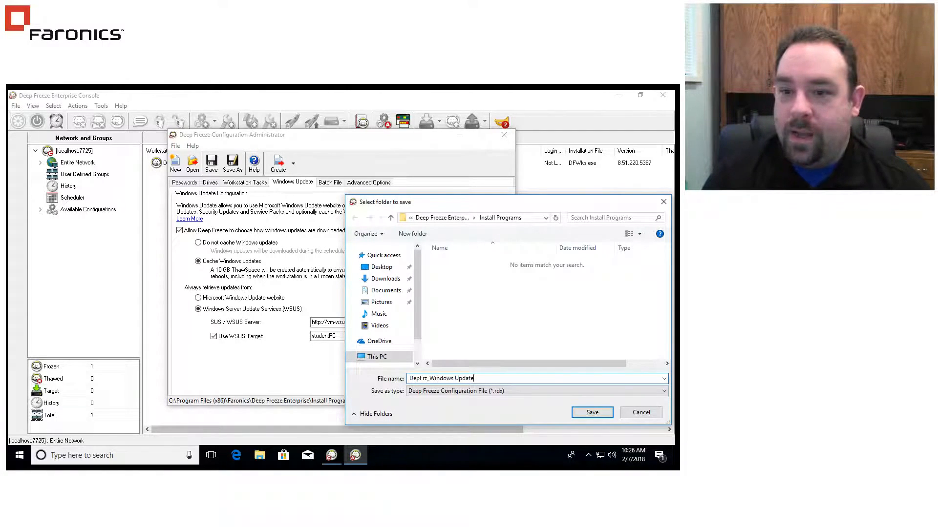
key(Return)
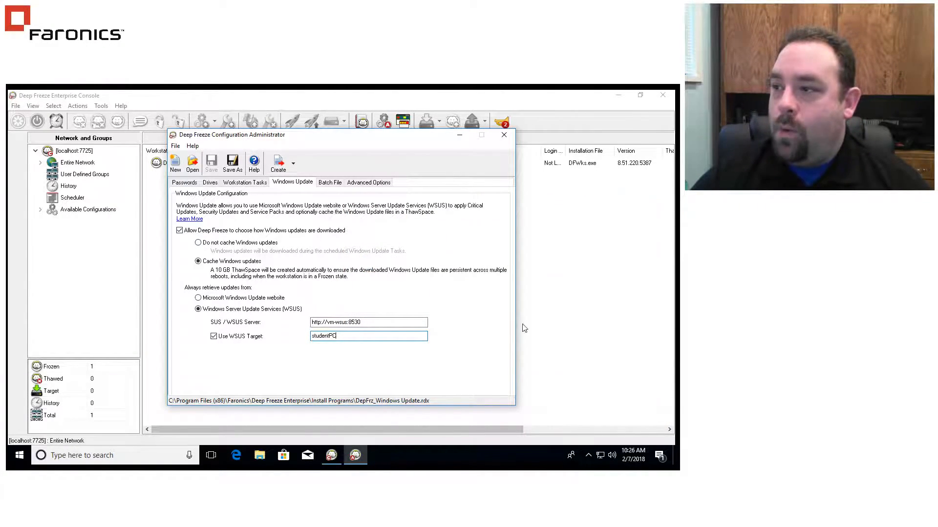
Step: Close Configuration Administrator and choose Update with RDX File for workstation DF-CLIENT-01
click(505, 135)
click(212, 163)
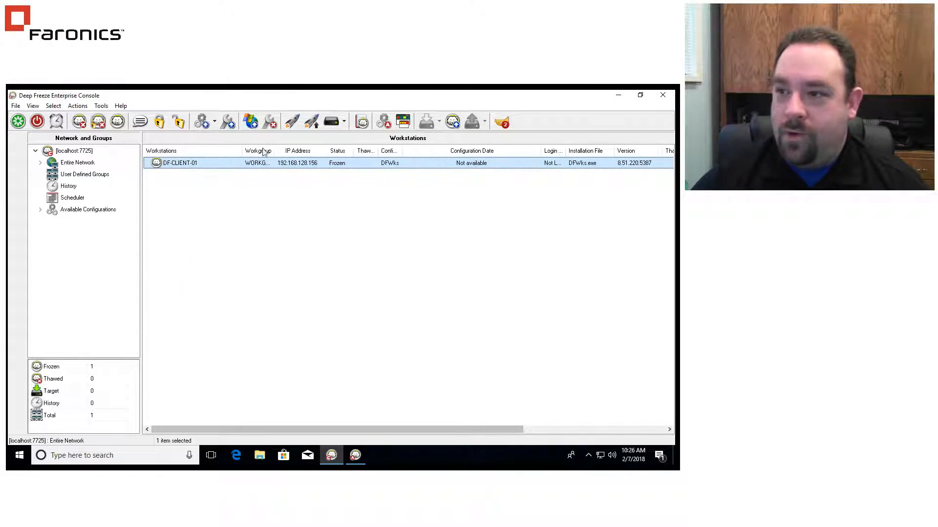
right_click(185, 167)
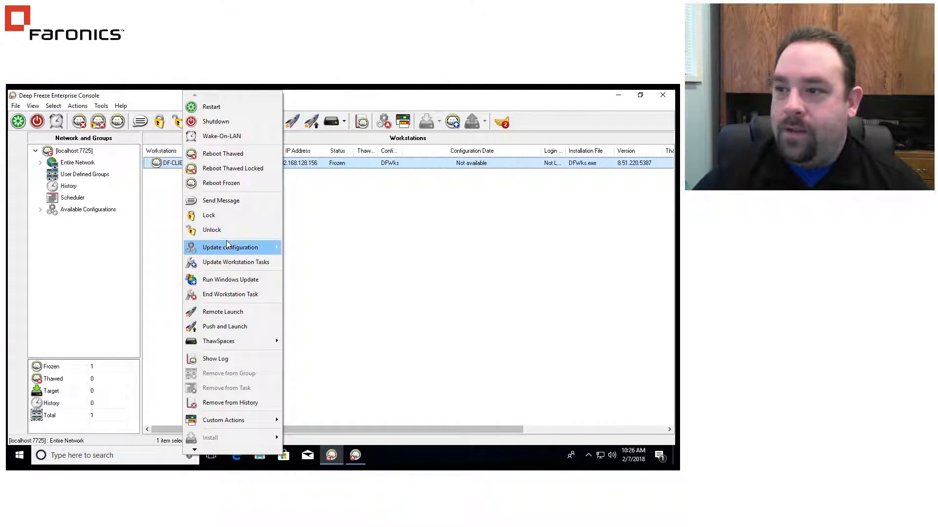
mouse_move(230, 247)
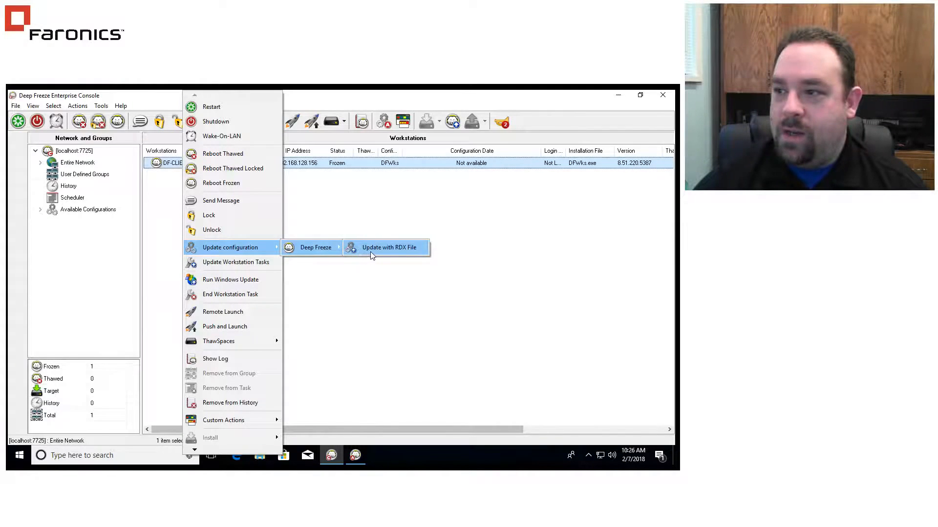
click(373, 250)
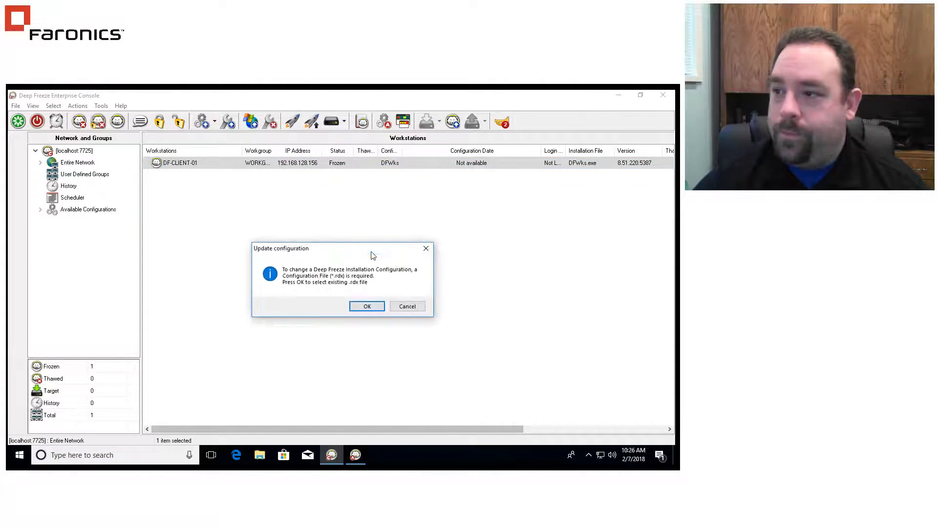
click(367, 306)
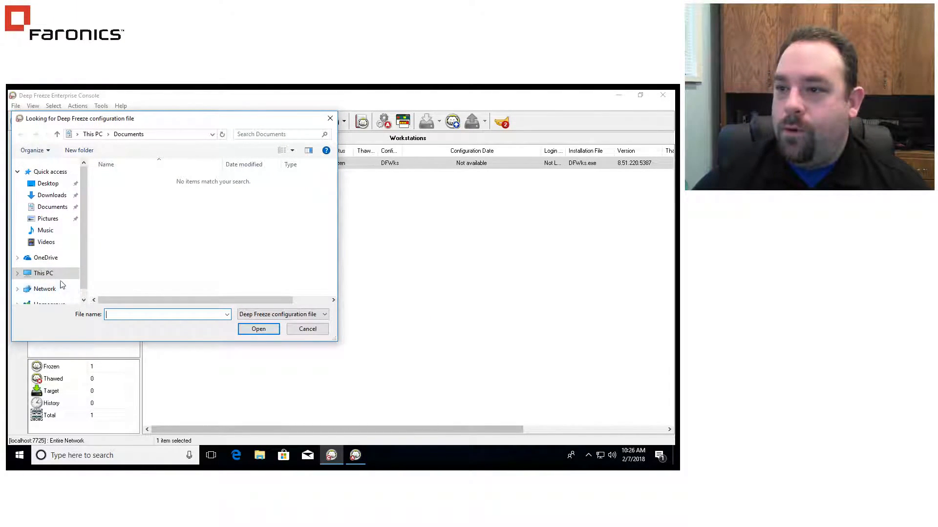
Step: Browse to Faronics Deep Freeze Enterprise\Install Programs, apply DepFrz_Windows Update.rdx and acknowledge the successful update
click(70, 273)
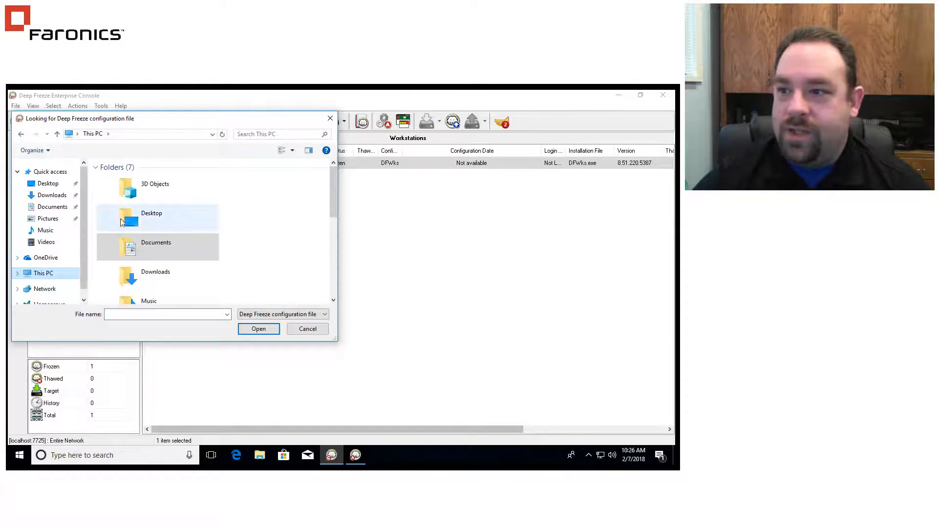
scroll(330, 288, down, 3)
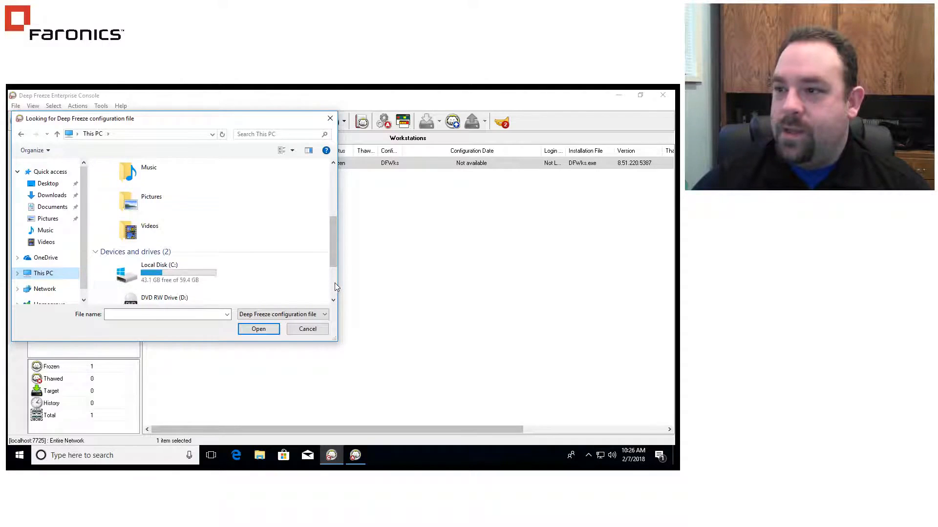
click(211, 277)
double_click(211, 277)
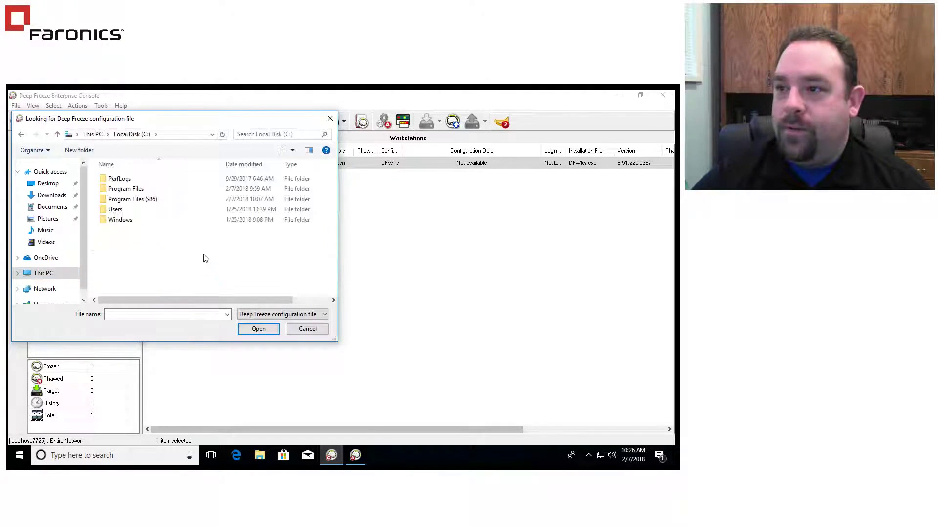
double_click(131, 196)
double_click(118, 189)
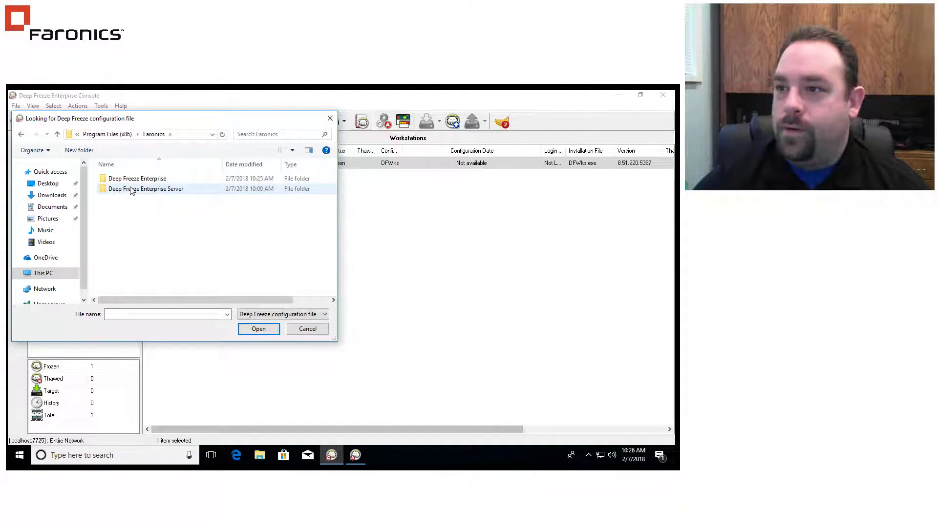
double_click(132, 179)
double_click(133, 200)
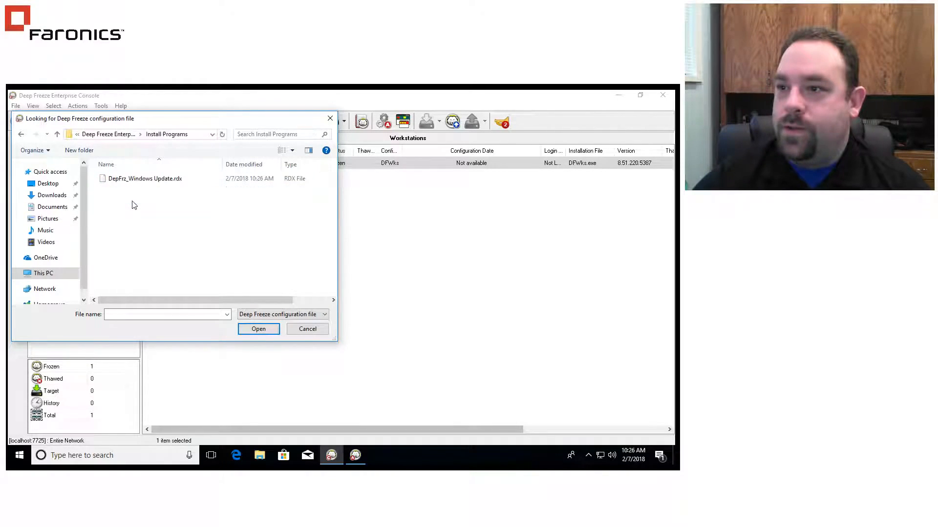
click(143, 180)
click(259, 329)
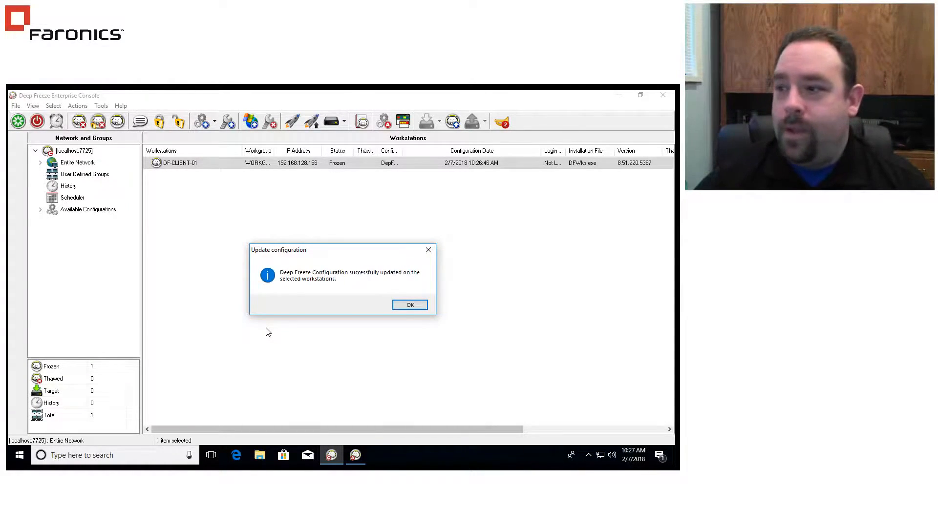
click(410, 304)
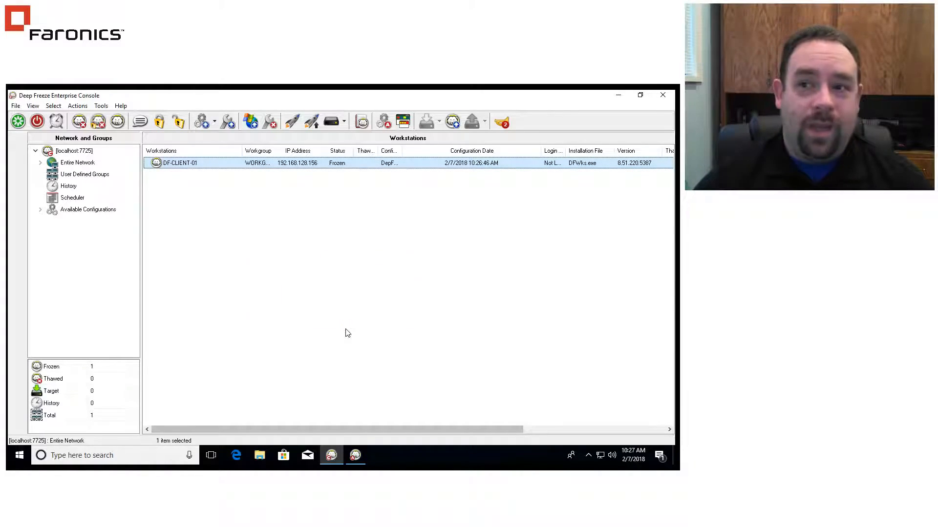